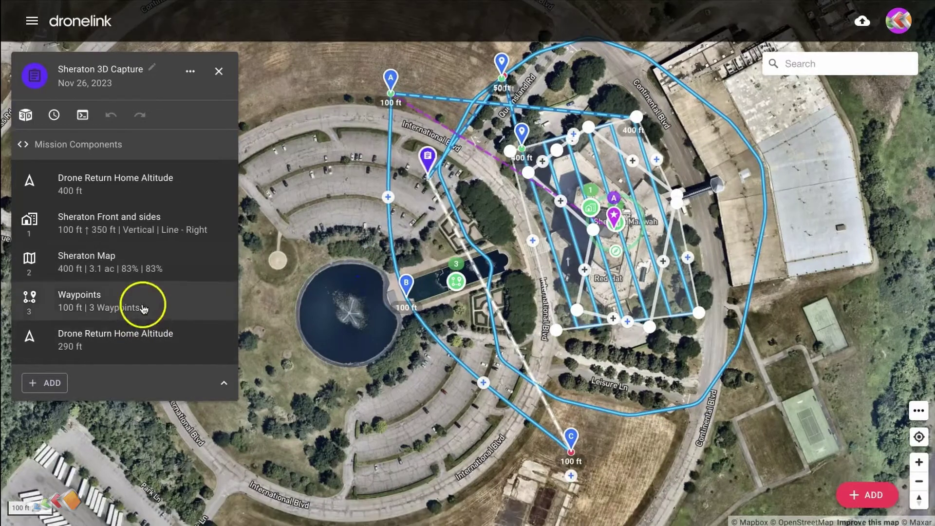
# Delete the Waypoints component from the Sheraton 3D Capture plan and undo the deletion
pyautogui.click(146, 308)
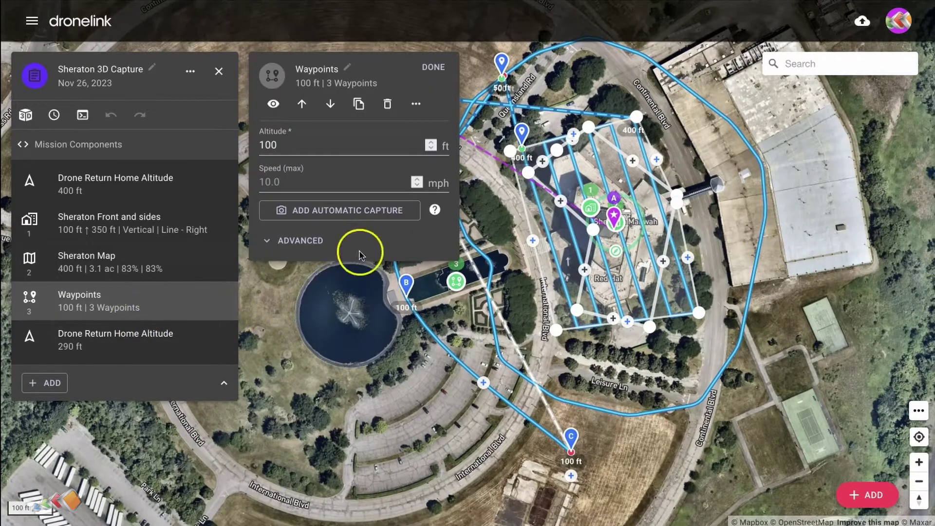
pyautogui.click(428, 68)
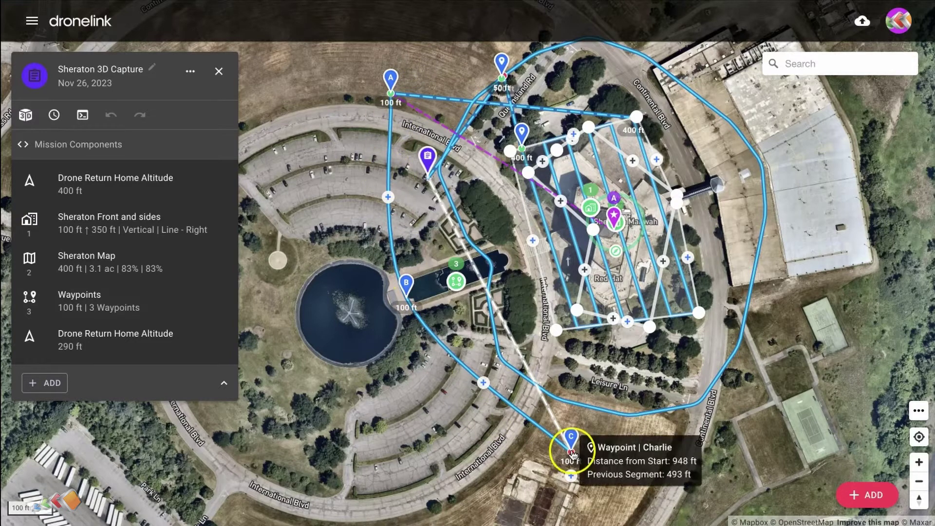
pyautogui.click(141, 298)
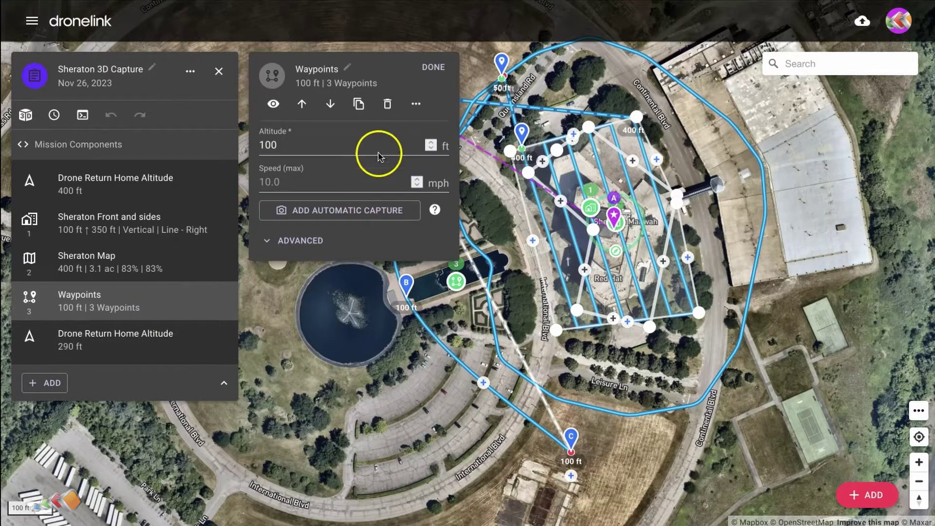
pyautogui.click(387, 106)
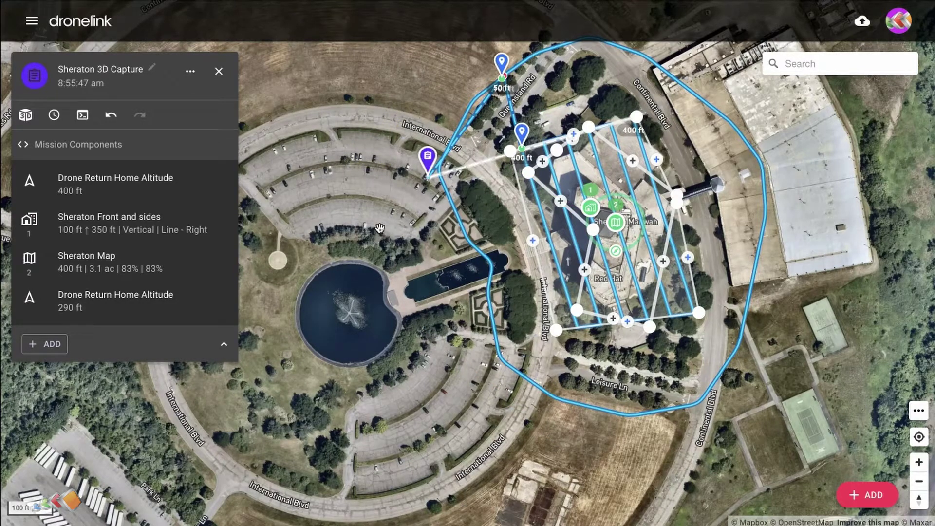
pyautogui.click(111, 116)
pyautogui.click(436, 65)
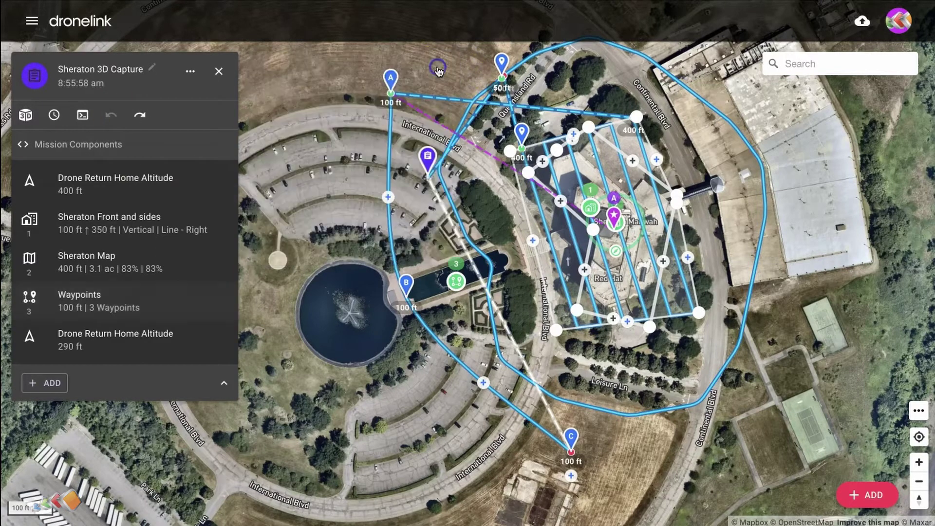
# Close the plan and copy Sheraton 3D Capture into the Avios Media account's Testing and Training repository
pyautogui.click(219, 74)
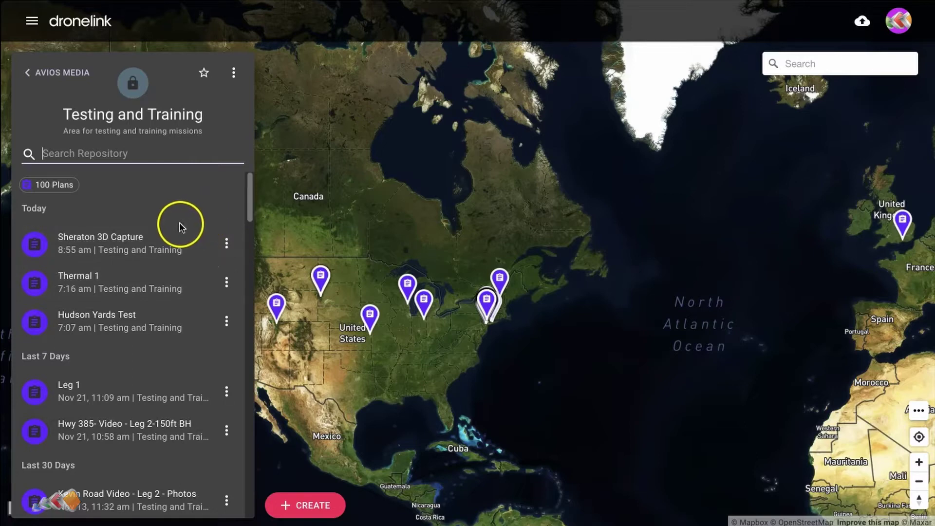
pyautogui.click(230, 245)
pyautogui.click(252, 267)
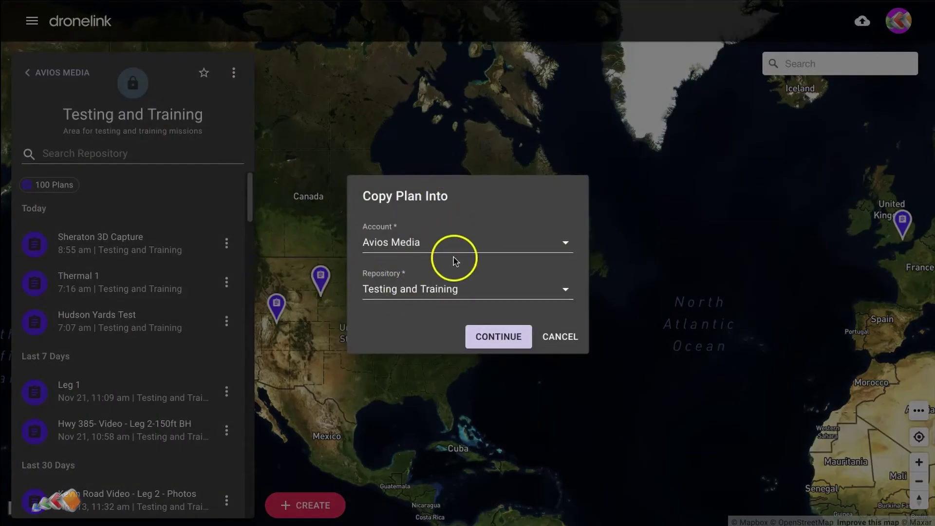
pyautogui.click(498, 337)
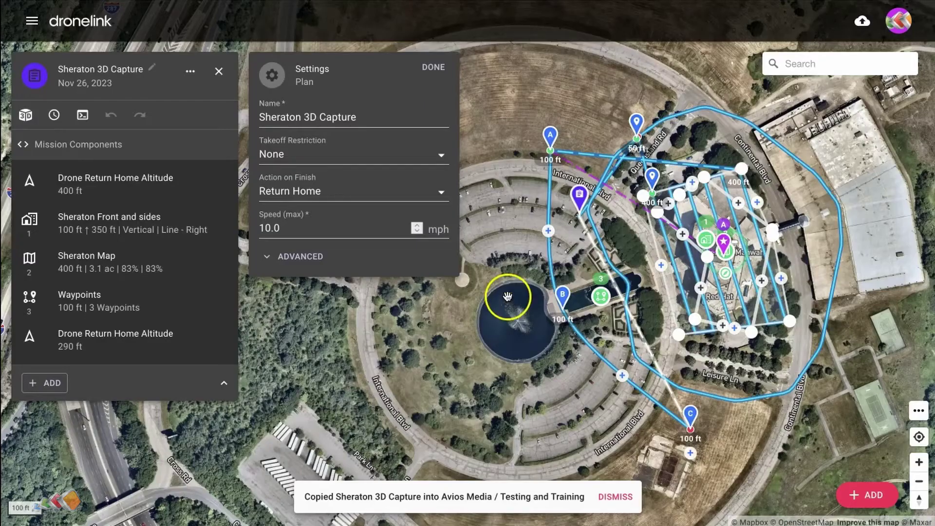
# Rename the copied plan as Sheraton 3D Capture - backup and close it
pyautogui.click(388, 114)
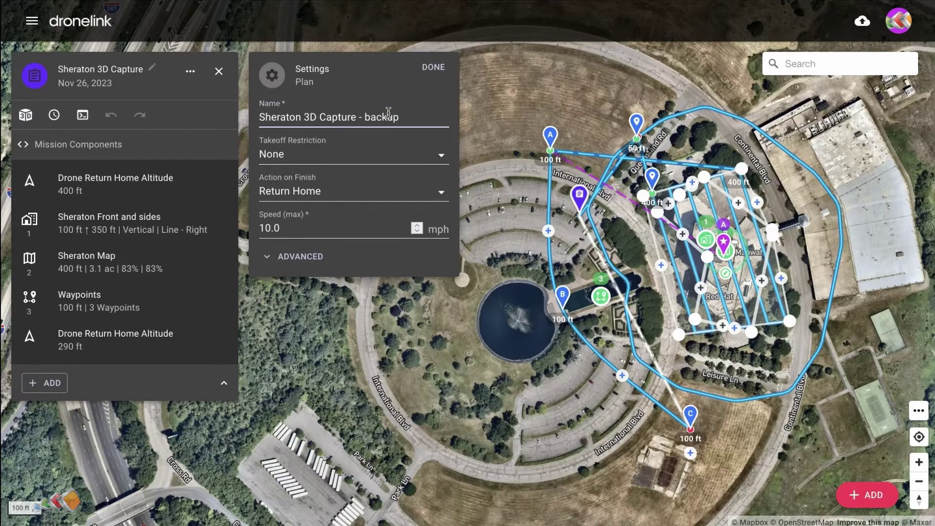
pyautogui.click(432, 67)
pyautogui.click(219, 71)
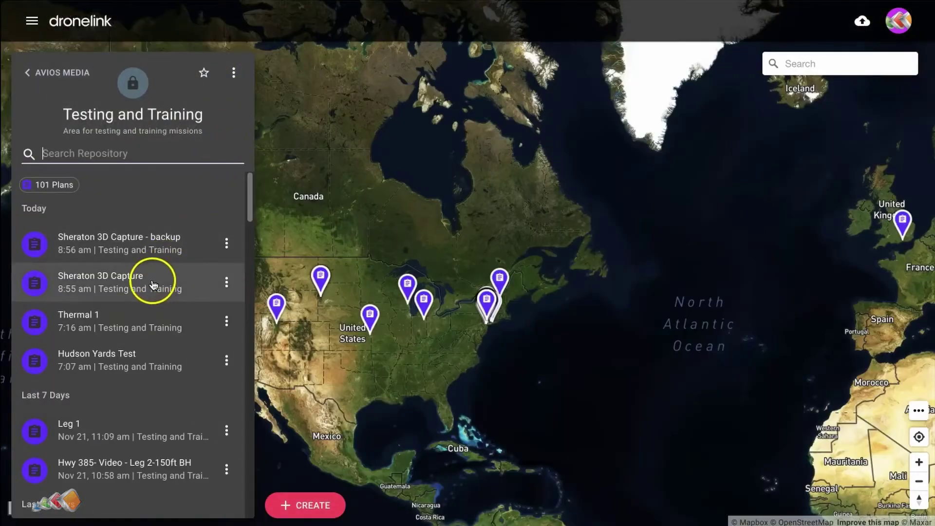
# Open the original Sheraton 3D Capture plan to examine its components, and return to the repository
pyautogui.click(138, 295)
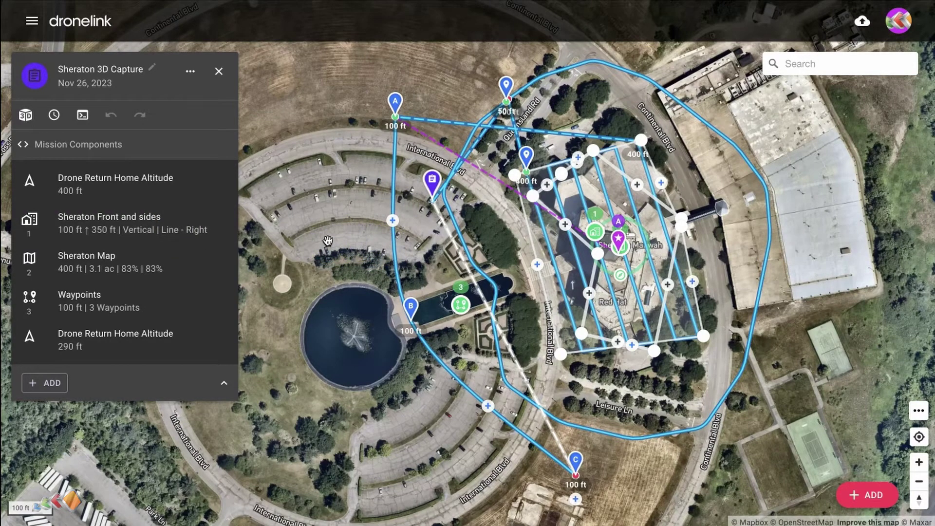
pyautogui.click(219, 71)
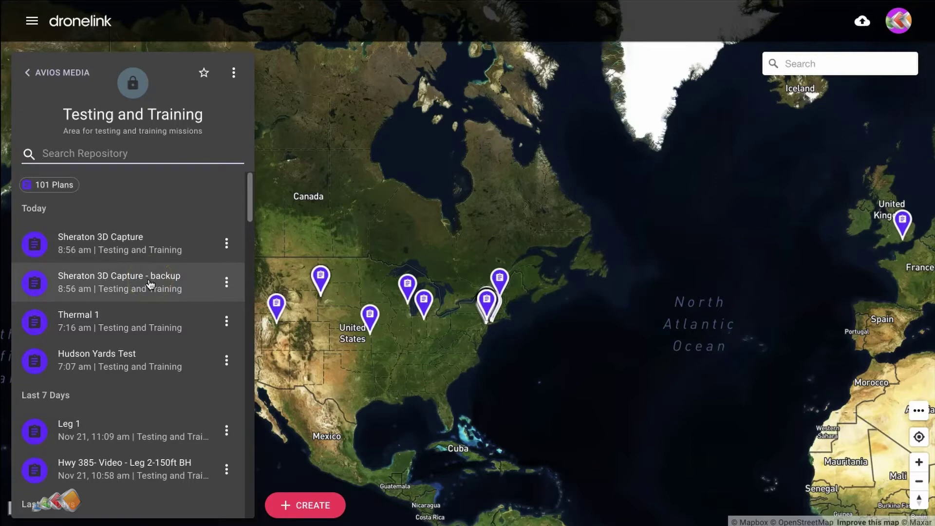
# Delete the Sheraton 3D Capture - backup plan from the Testing and Training repository
pyautogui.click(227, 283)
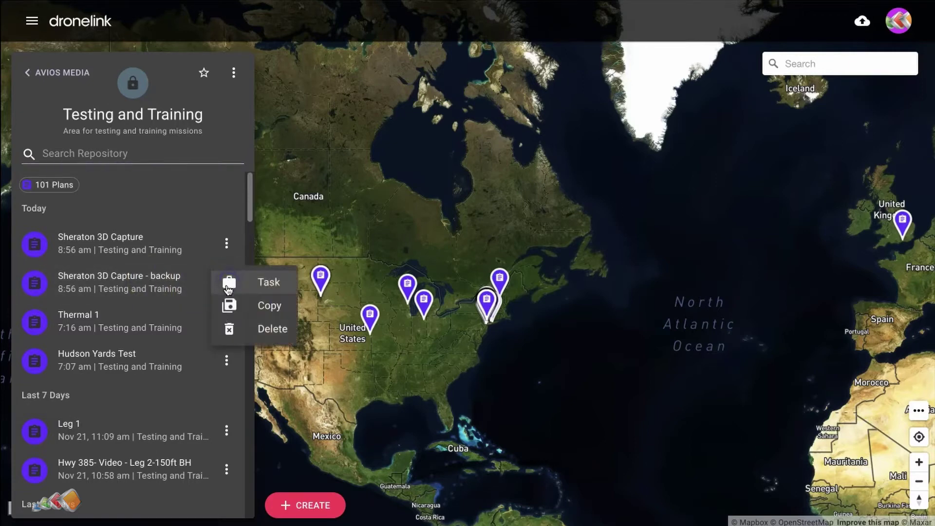
pyautogui.click(249, 333)
pyautogui.click(502, 289)
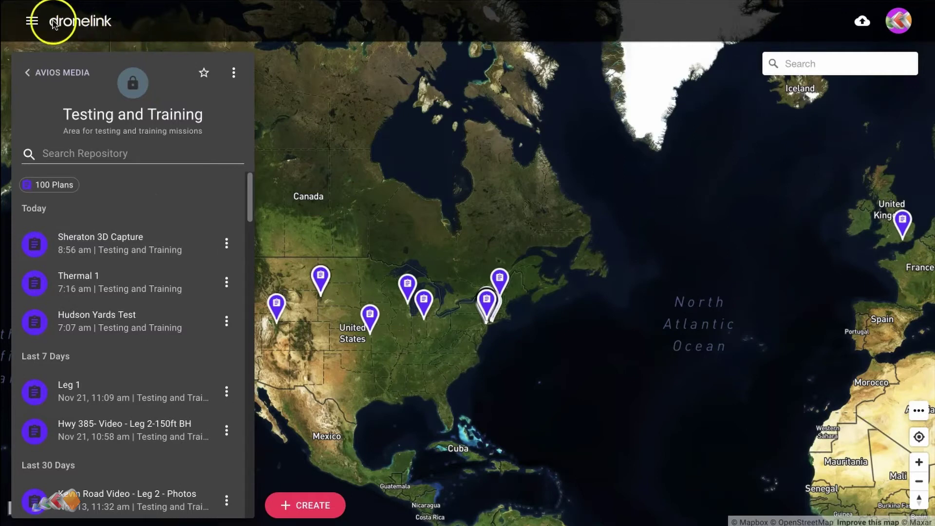
# Switch the mission planner mode to Expert
pyautogui.click(32, 21)
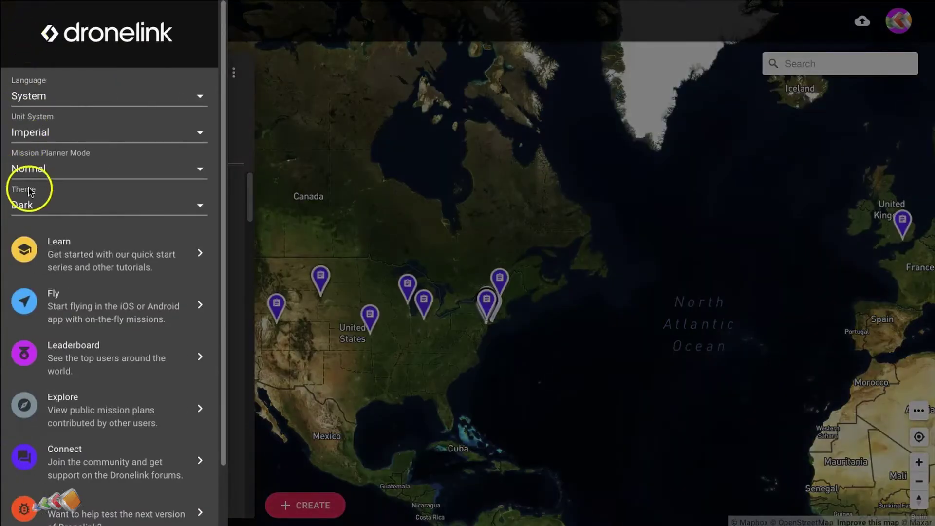
pyautogui.click(48, 168)
pyautogui.click(48, 187)
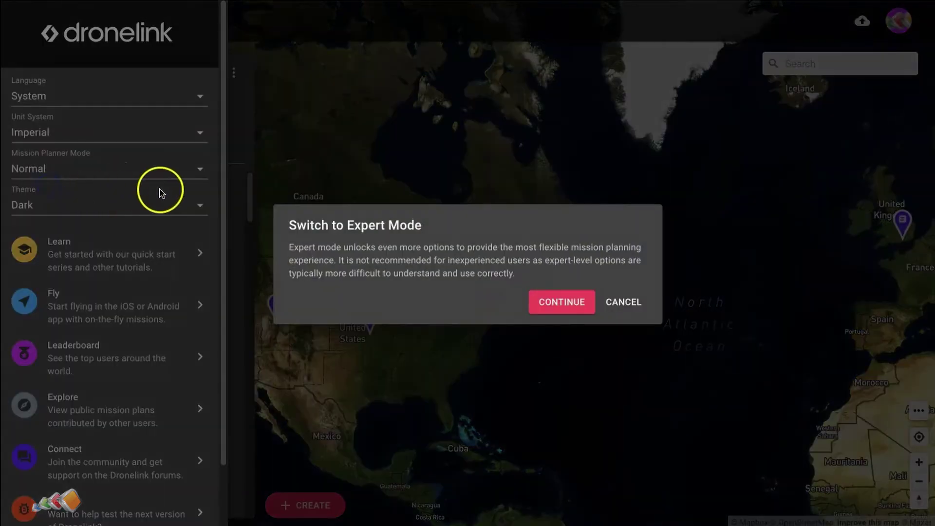
pyautogui.click(559, 302)
pyautogui.click(281, 231)
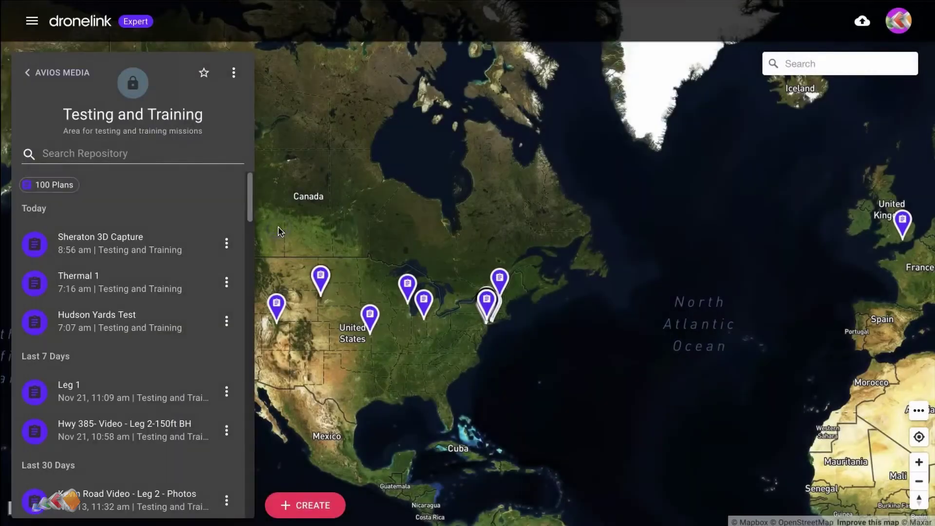
# Delete the Waypoints component from the Sheraton 3D Capture plan, saving the edit as a new version
pyautogui.click(103, 249)
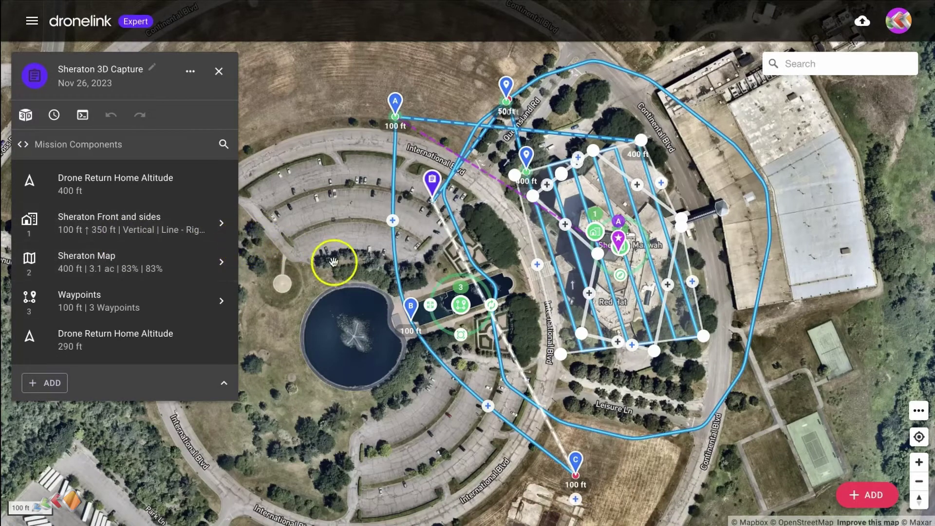
pyautogui.click(97, 314)
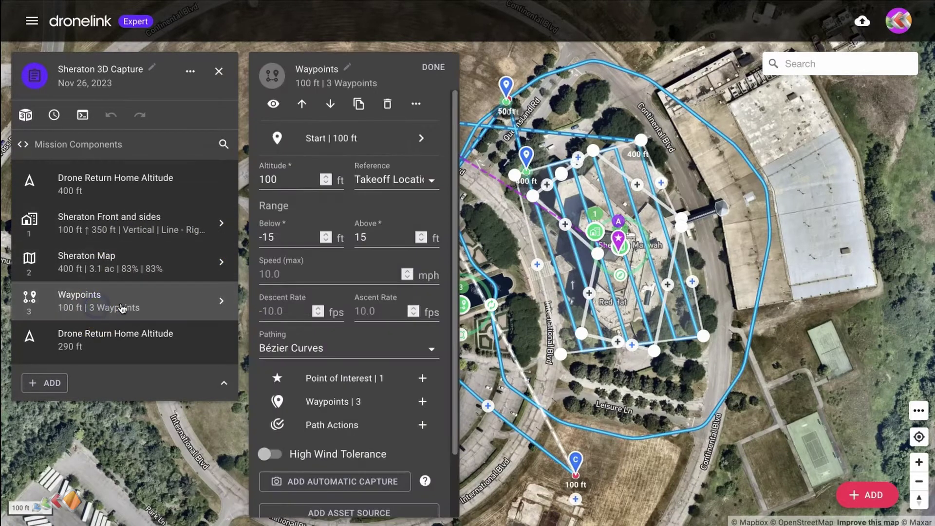
pyautogui.click(387, 106)
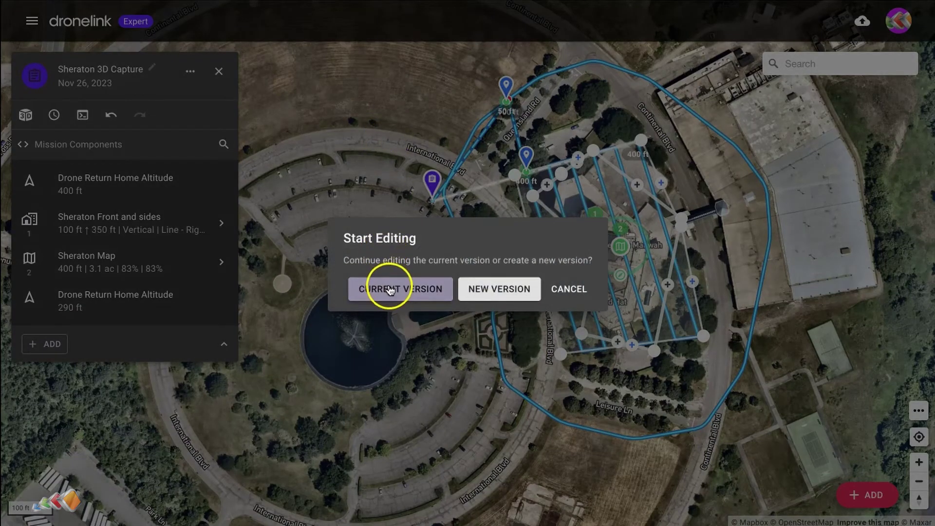
pyautogui.click(522, 293)
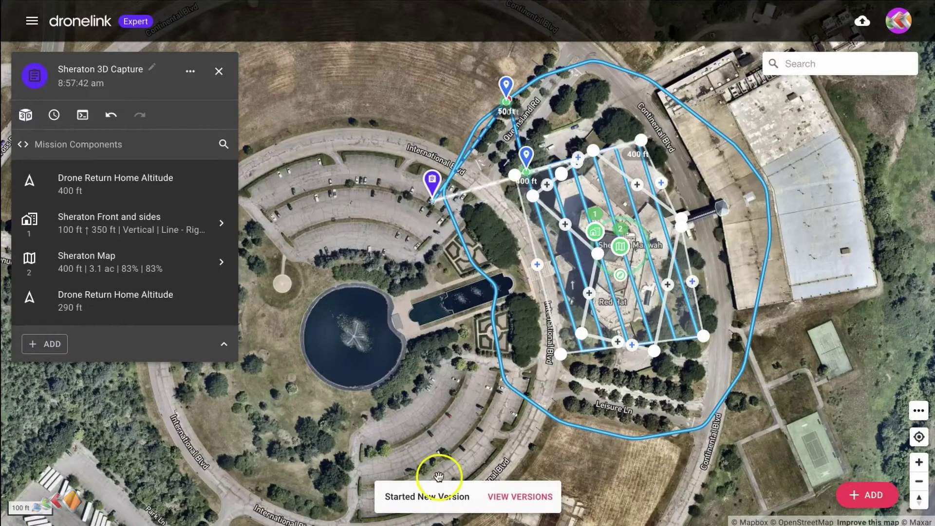
# Examine the plan's version list and close it
pyautogui.click(515, 497)
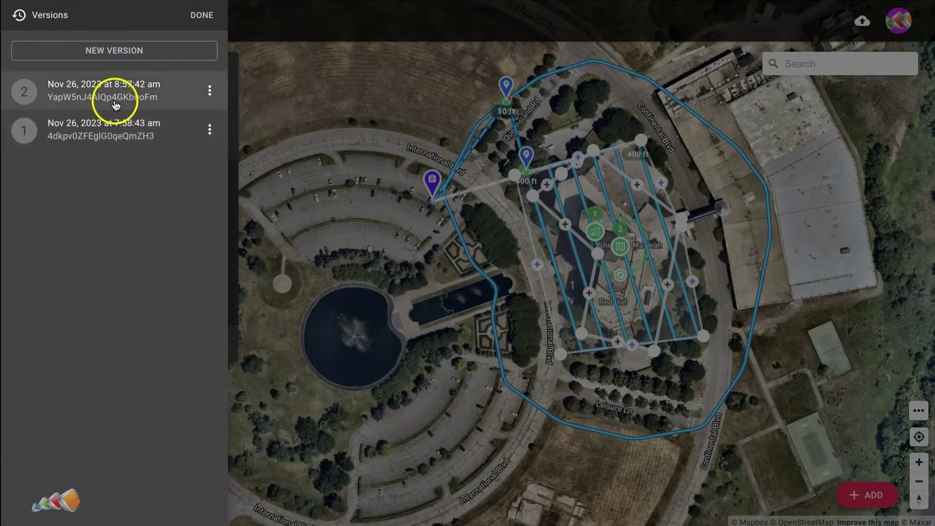
pyautogui.click(202, 15)
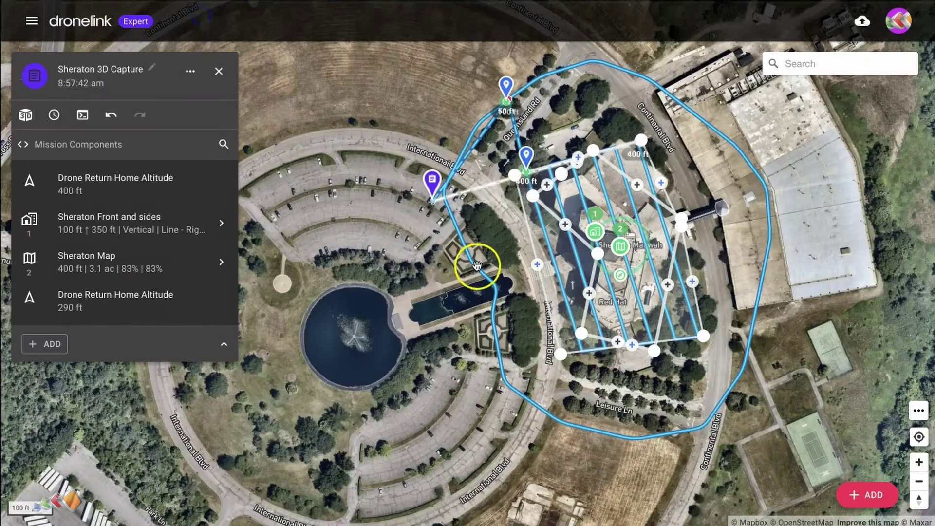
# Move the plan's takeoff marker from the parking lot to the trees beside International Blvd, and close the plan
pyautogui.moveTo(440, 275); pyautogui.dragTo(470, 279)
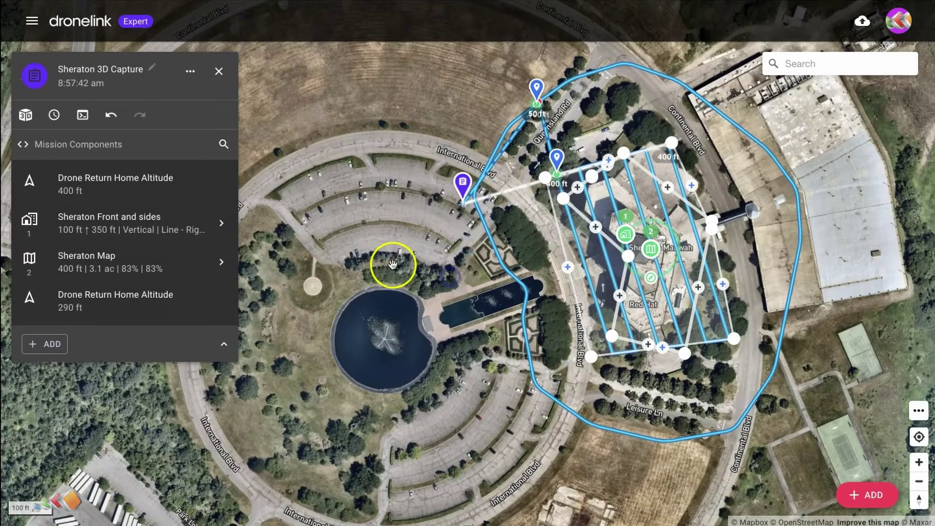
pyautogui.moveTo(462, 184); pyautogui.dragTo(545, 228)
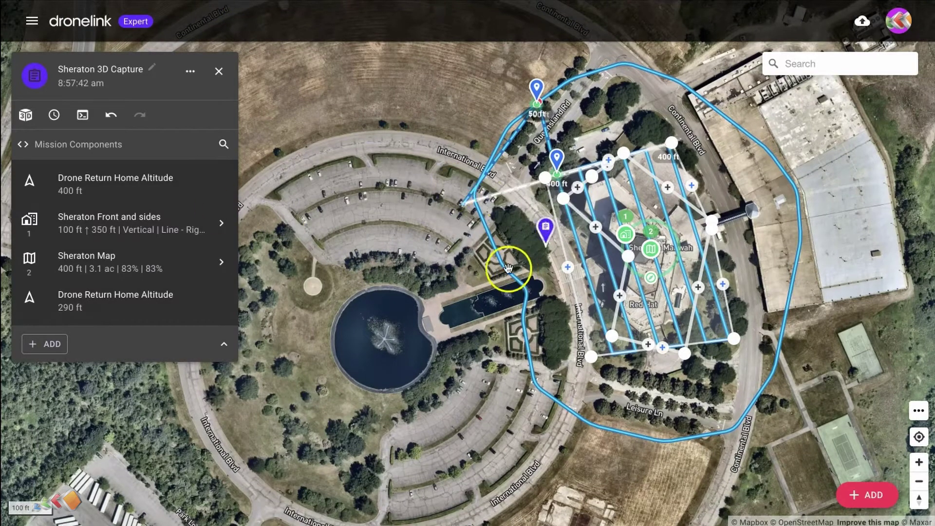
pyautogui.click(219, 72)
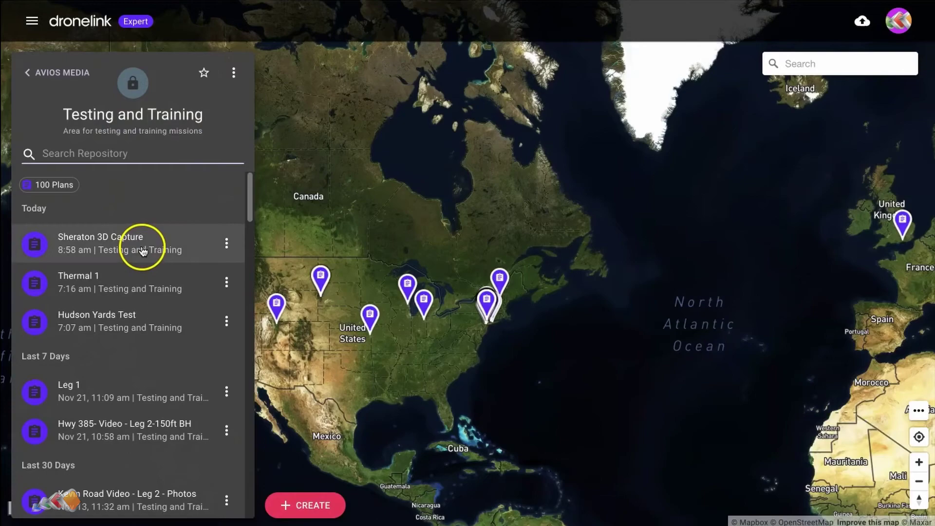
# Reopen the Sheraton 3D Capture plan and load version 1 from its version history
pyautogui.click(143, 249)
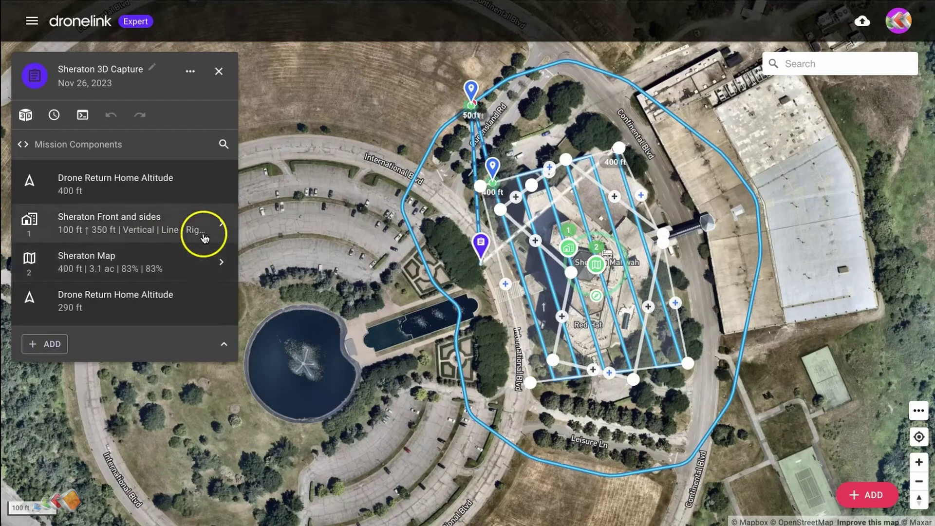
pyautogui.click(190, 73)
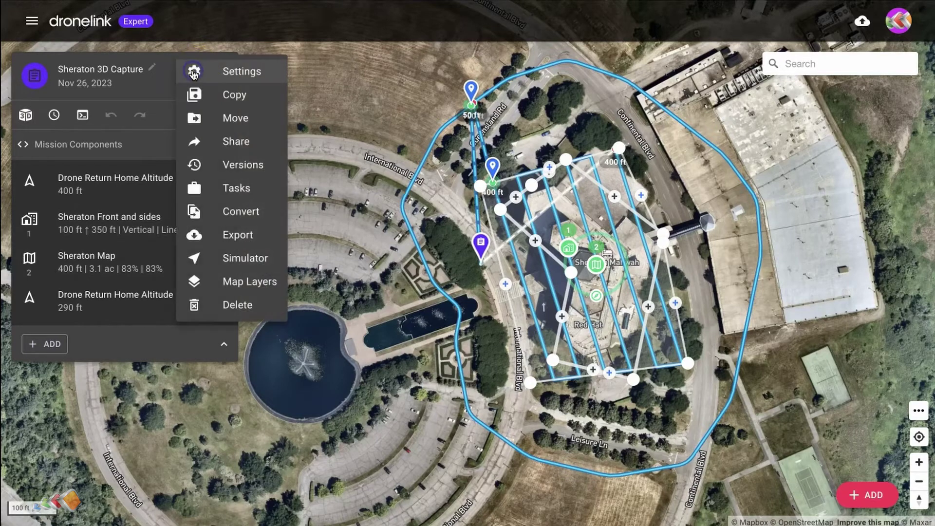
pyautogui.click(229, 166)
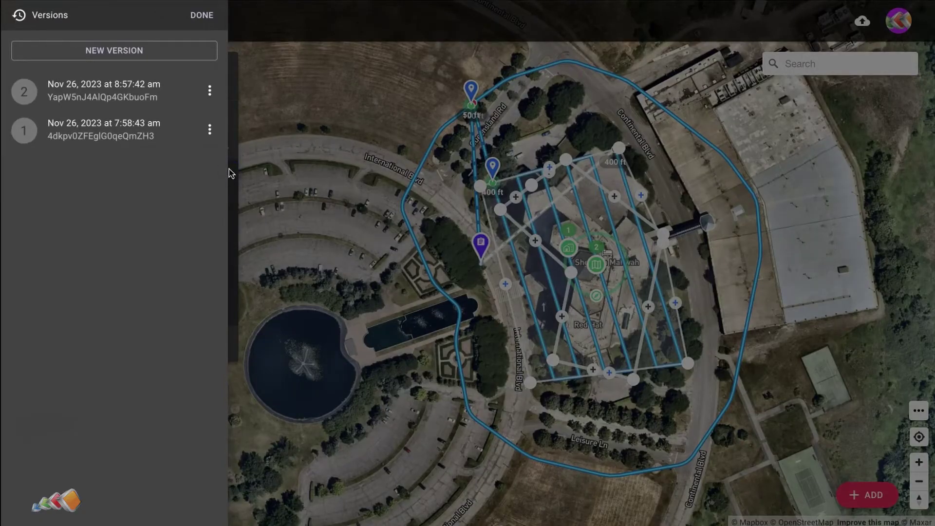
pyautogui.click(118, 135)
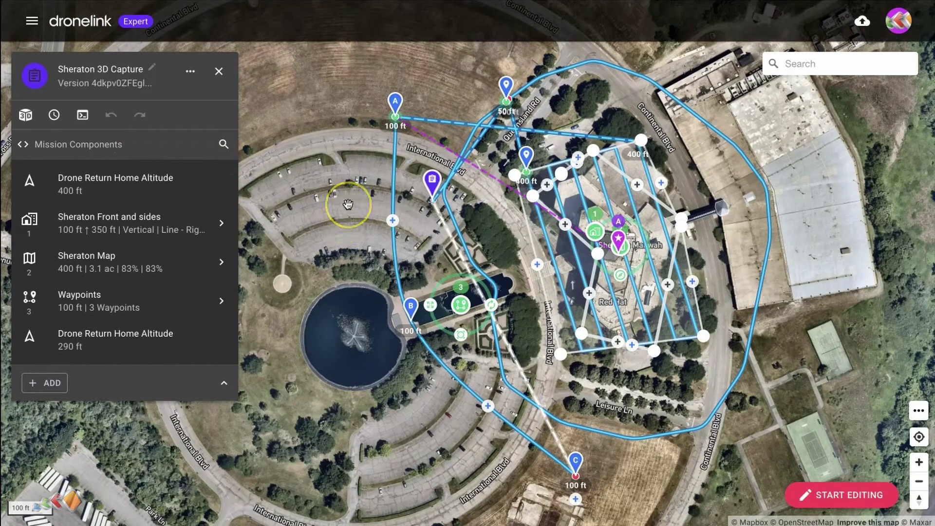
# Copy the old version into the Testing and Training repository of Avios Media and name the copy Sheraton 3D Capture - old version
pyautogui.click(185, 73)
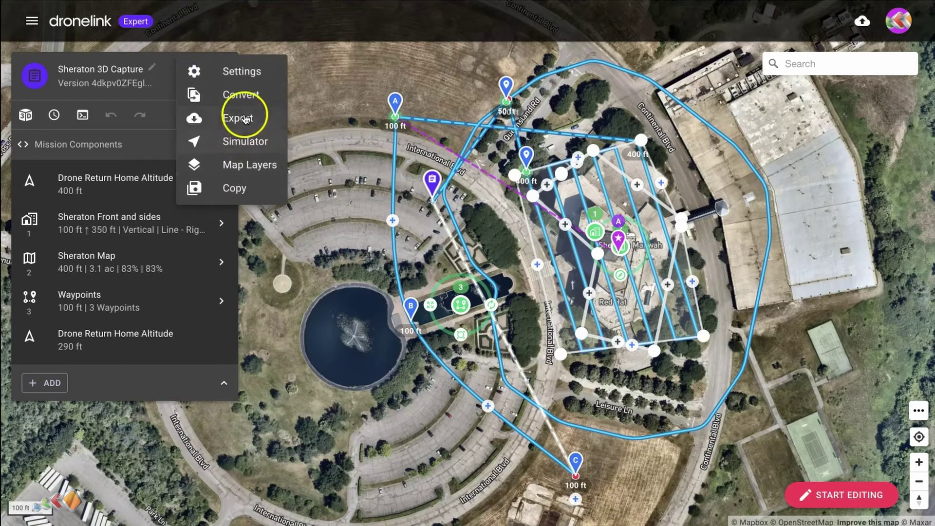
pyautogui.click(235, 188)
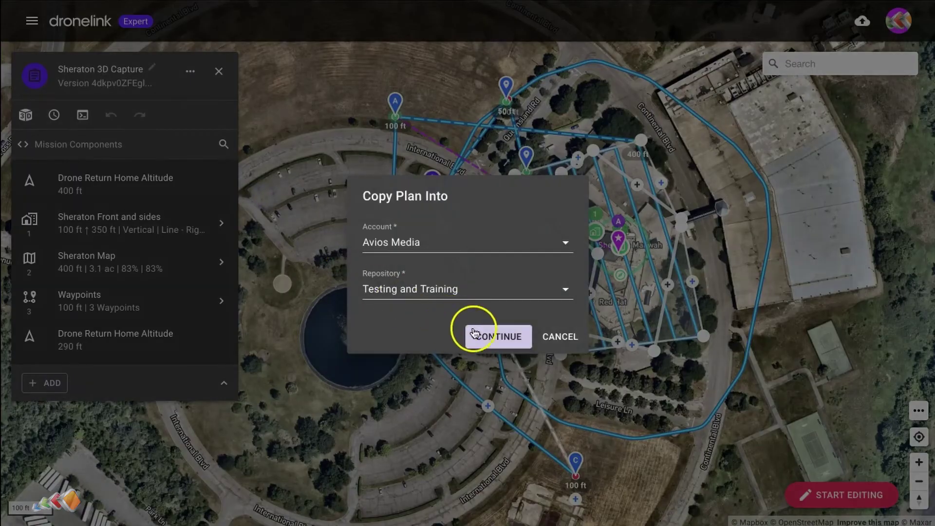
pyautogui.click(506, 340)
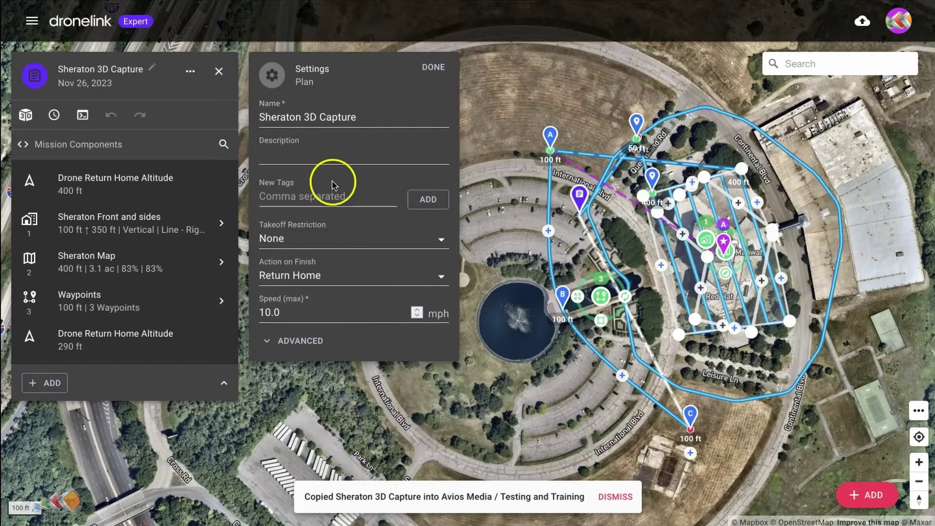
pyautogui.click(403, 120)
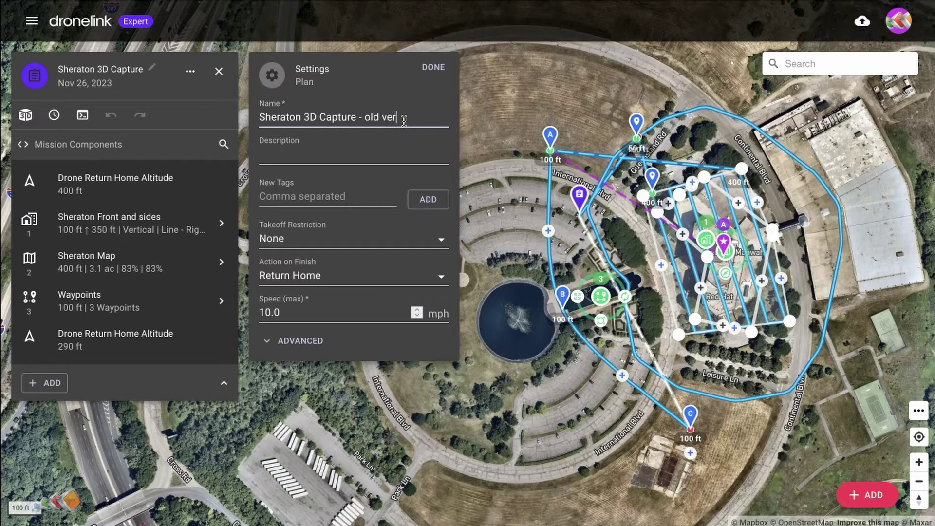
pyautogui.click(429, 65)
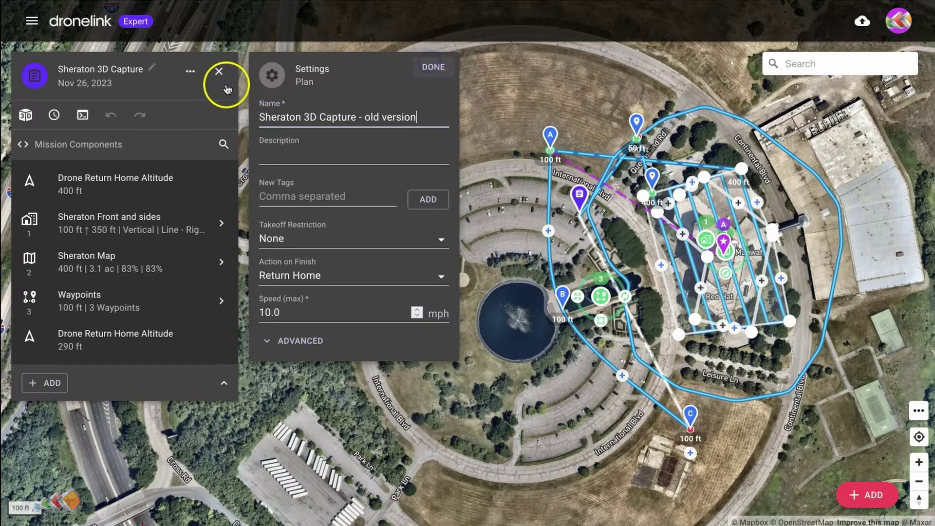
# Close the copied plan, open the original Sheraton 3D Capture plan and revert it to version 1 in its version history
pyautogui.click(219, 72)
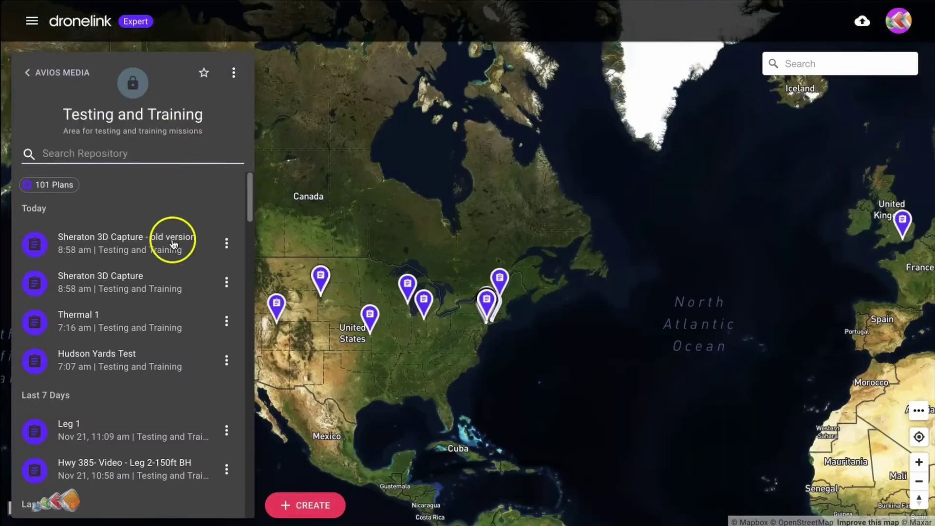
pyautogui.click(149, 280)
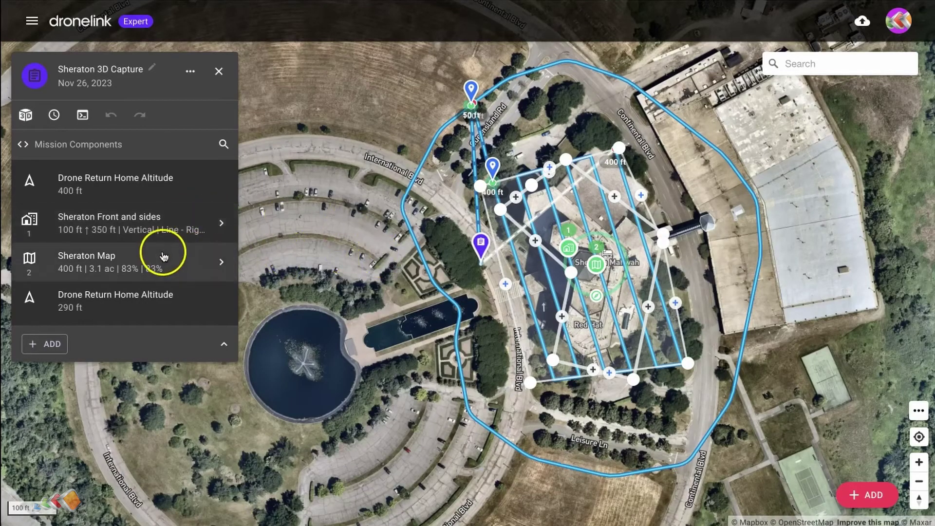
pyautogui.click(190, 75)
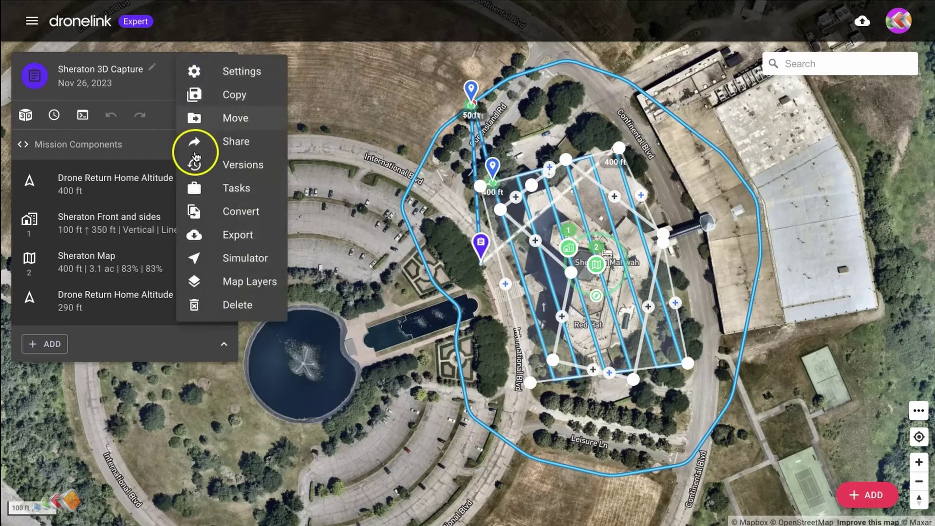
pyautogui.click(227, 167)
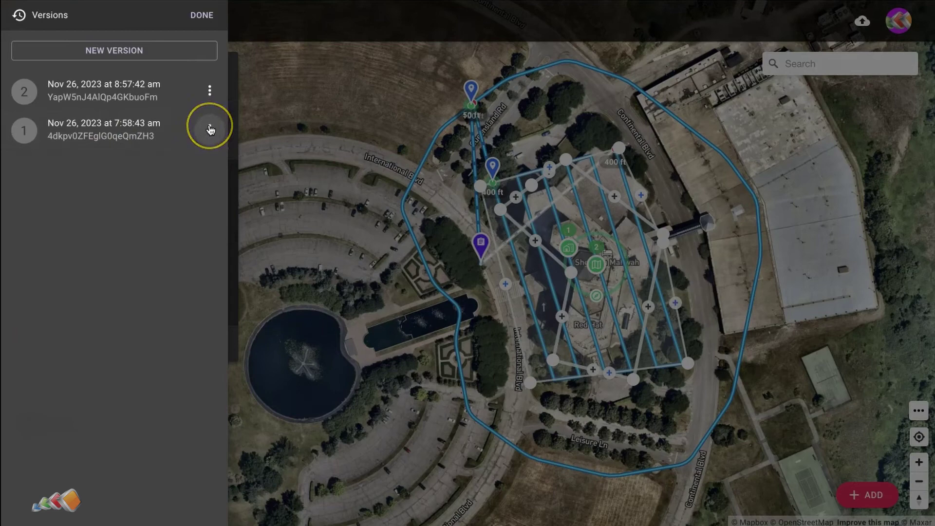
pyautogui.click(210, 128)
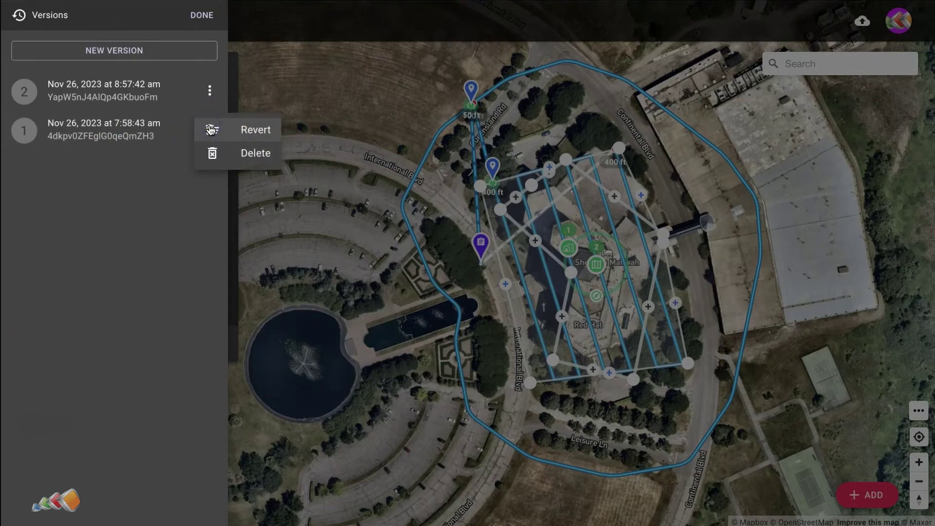
pyautogui.click(246, 129)
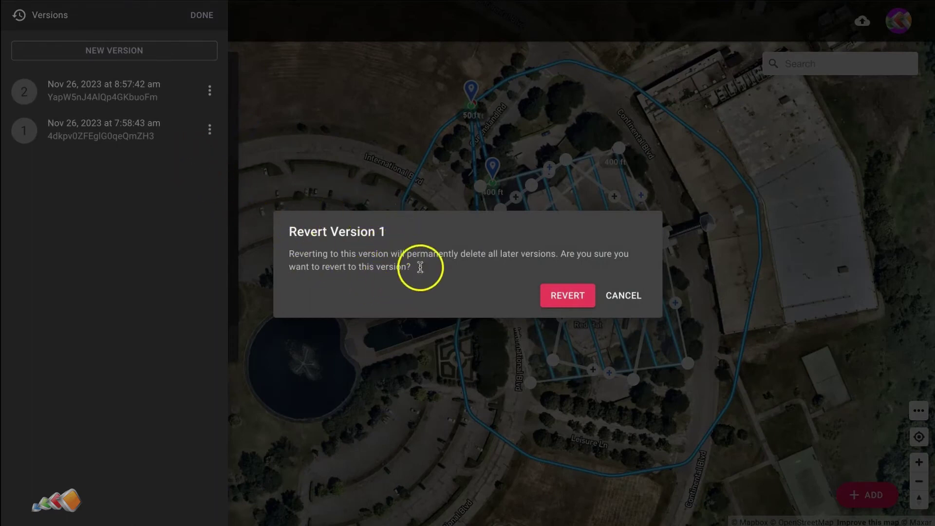
pyautogui.click(582, 296)
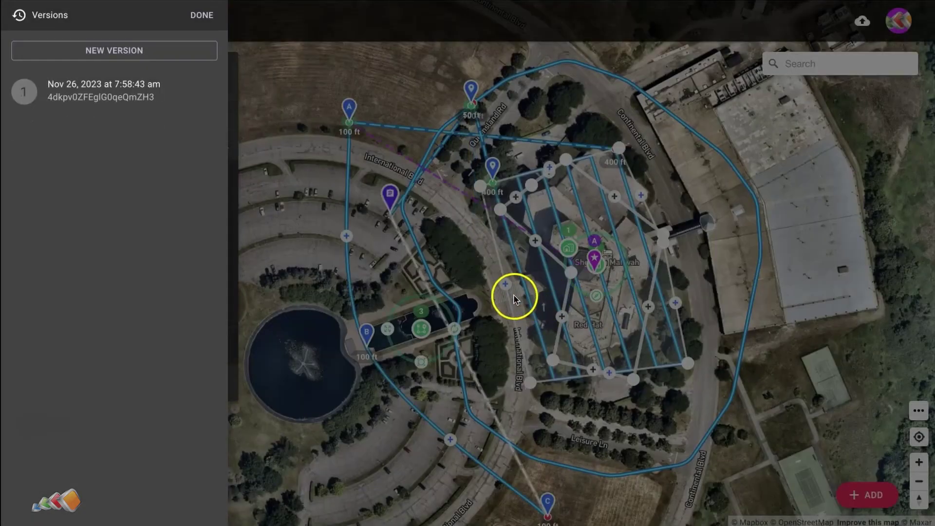
pyautogui.click(201, 16)
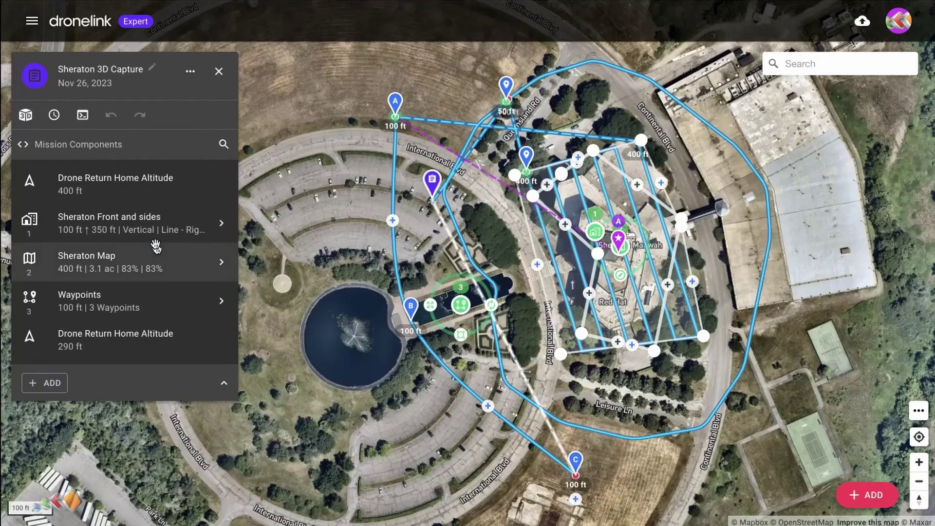
# Add an orbit around the Sheraton building as a new plan version, starting near the warehouse to the northeast, and close the plan
pyautogui.click(53, 382)
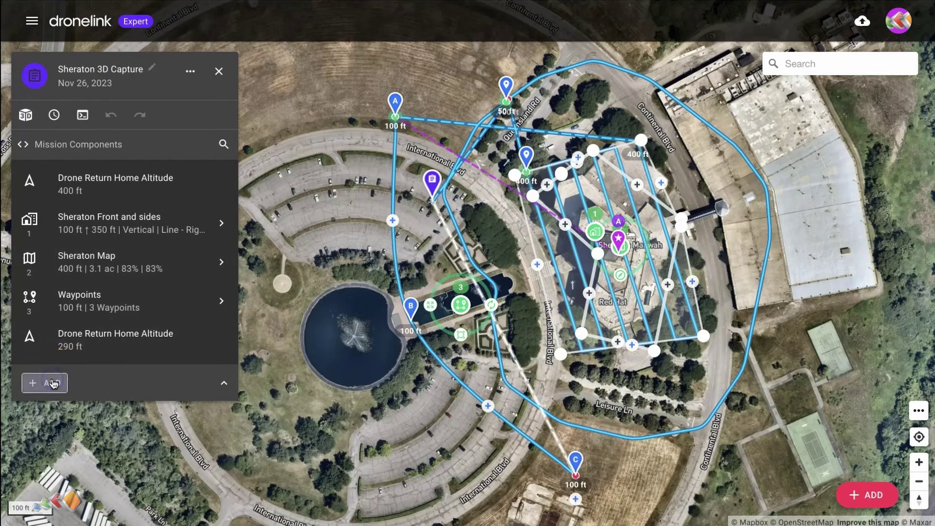
pyautogui.click(98, 407)
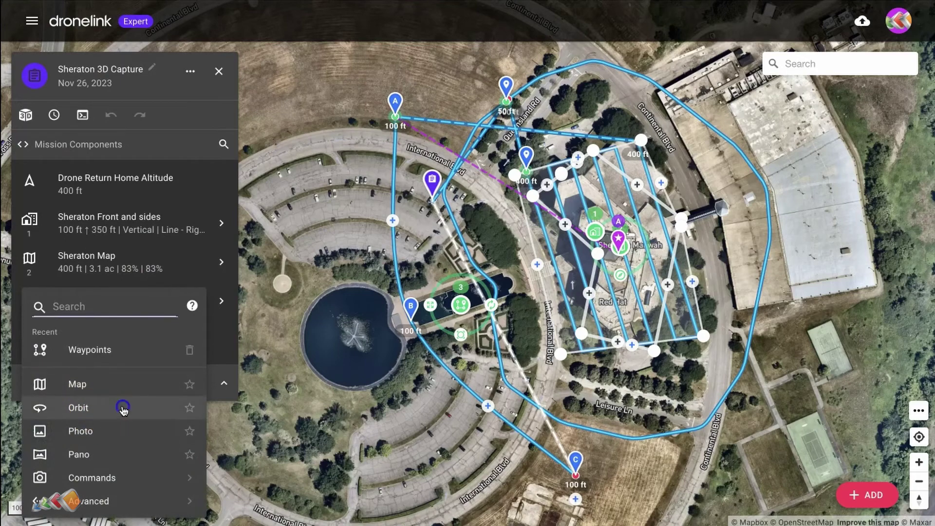
pyautogui.click(495, 283)
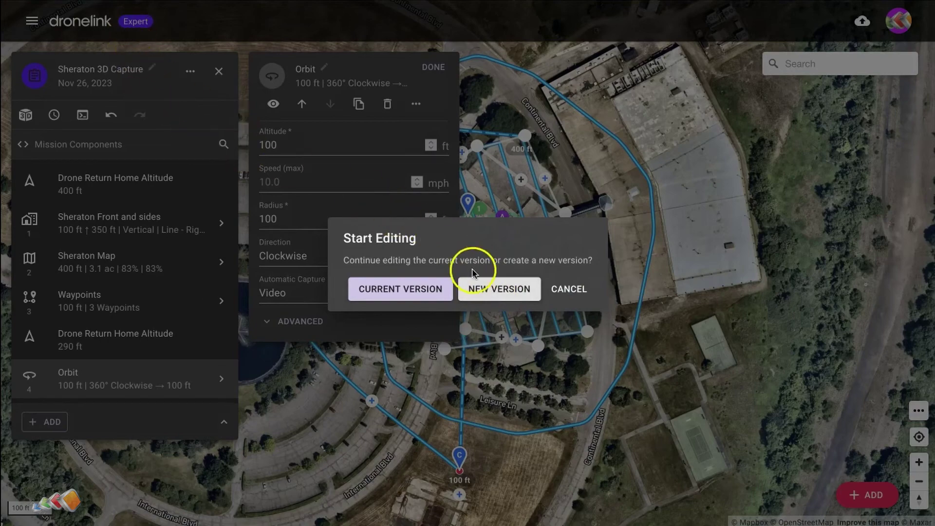
pyautogui.click(492, 288)
pyautogui.click(668, 118)
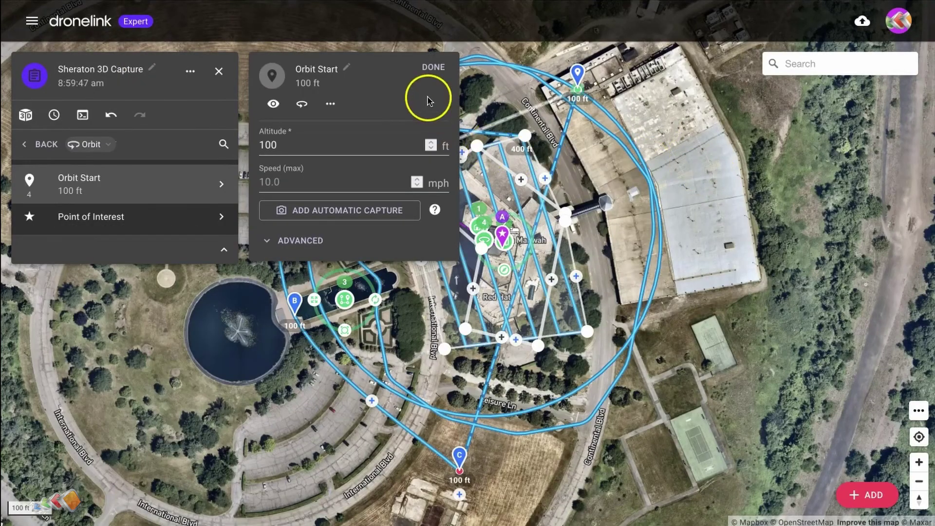
pyautogui.click(431, 66)
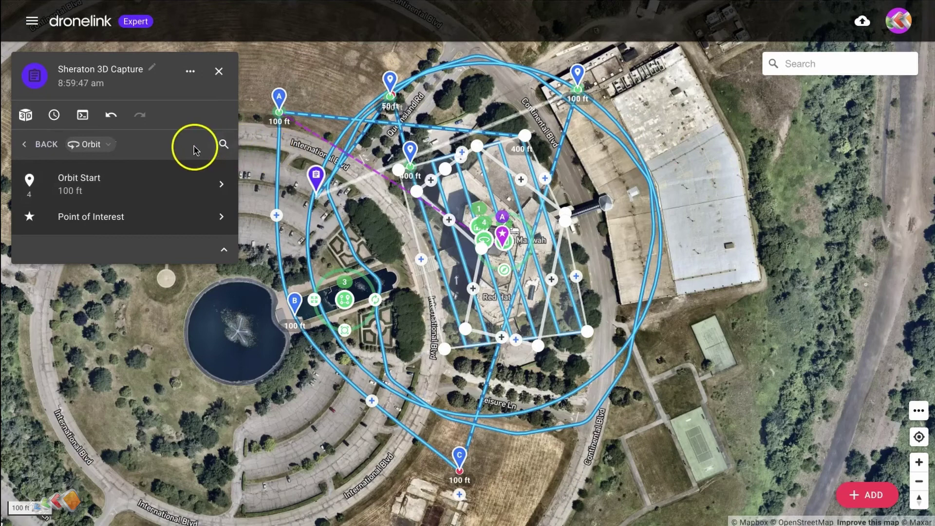
pyautogui.click(218, 73)
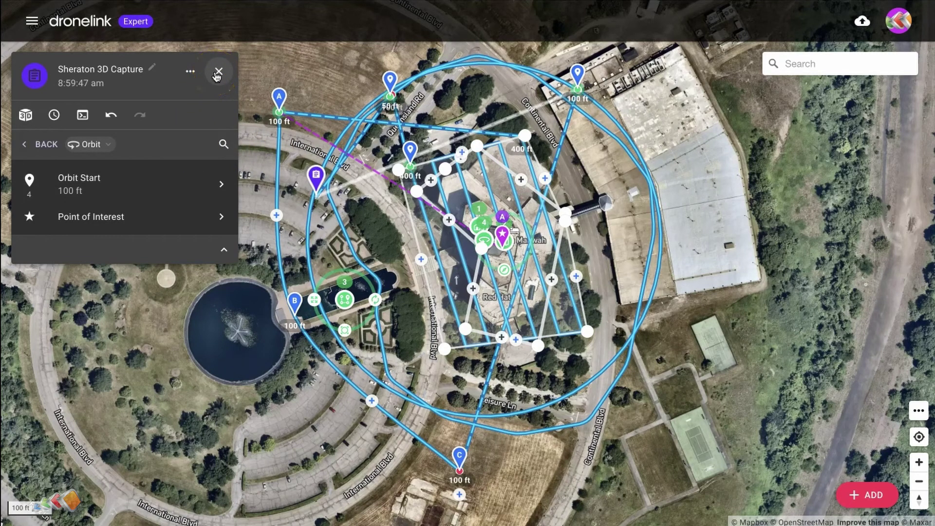